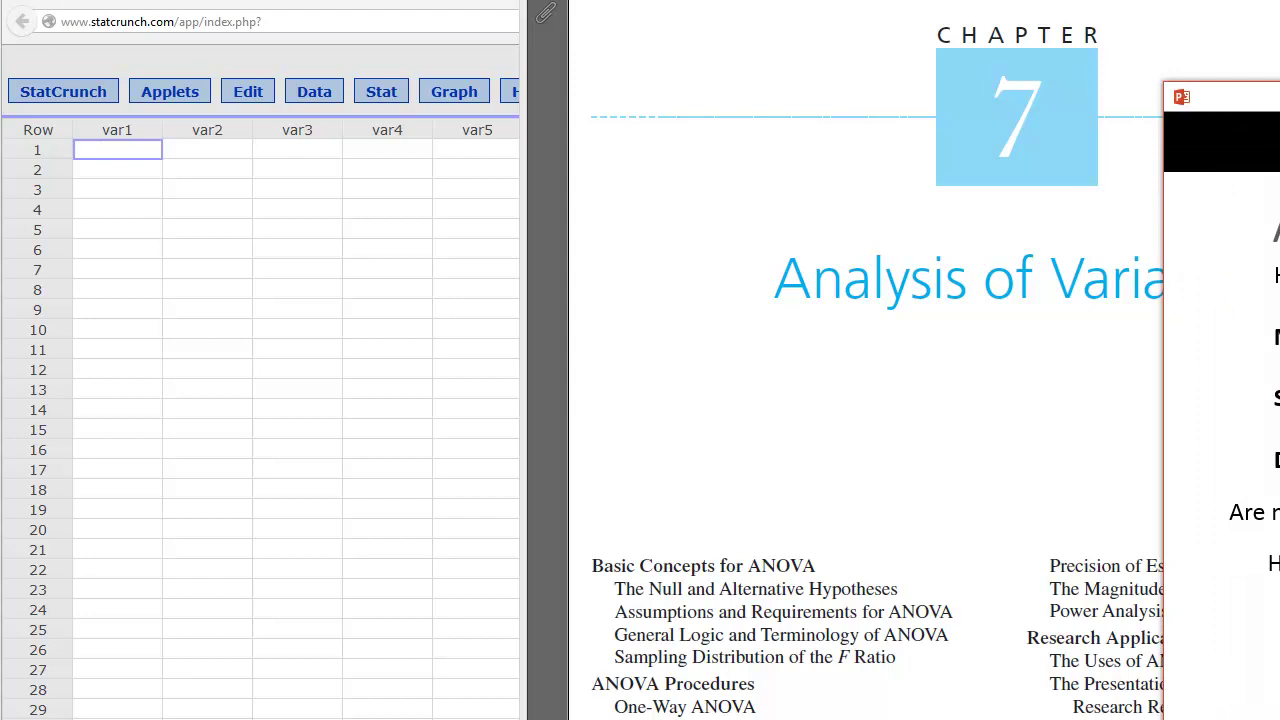
Step: Move the PowerPoint slide show aside to reveal the Chapter 7 Analysis of Variance PDF page
{"action": "left_click_drag", "start_coordinate": [1279, 64], "coordinate": [857, 40]}
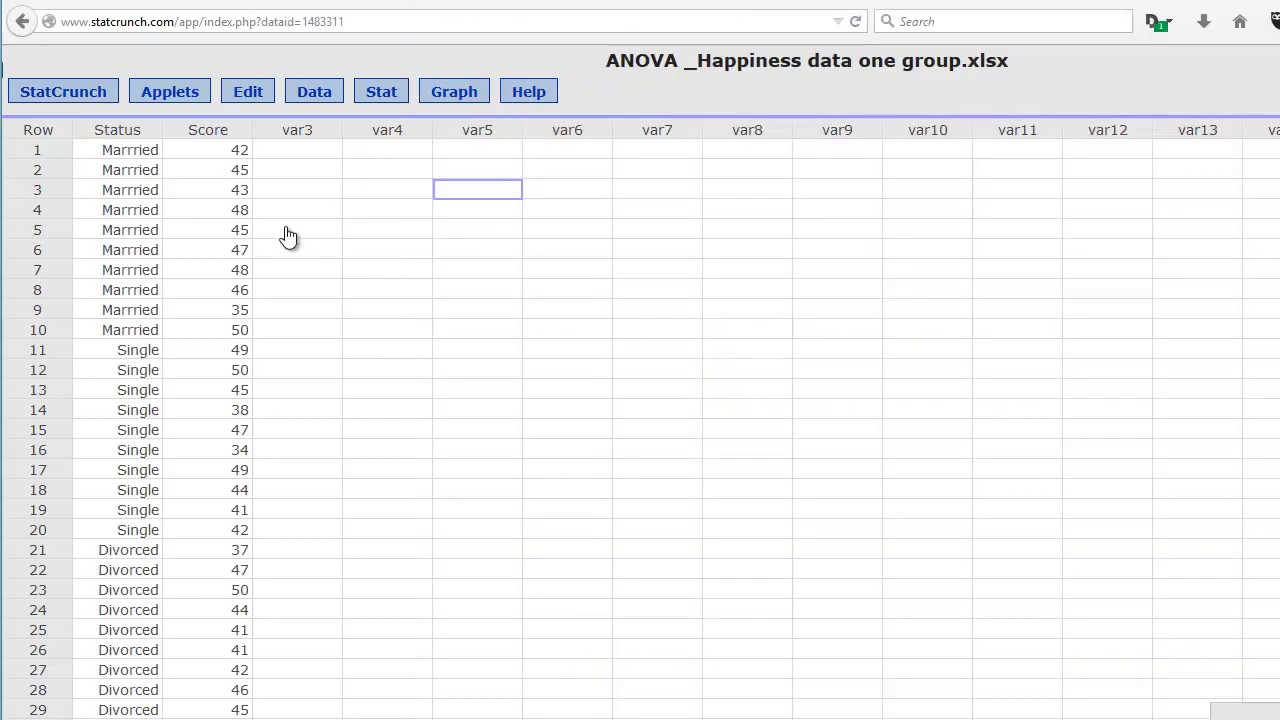
Step: Look over the ANOVA _Happiness data sheet's Status groups (Married, Single, Divorced) and Score values
{"action": "left_click", "coordinate": [323, 210]}
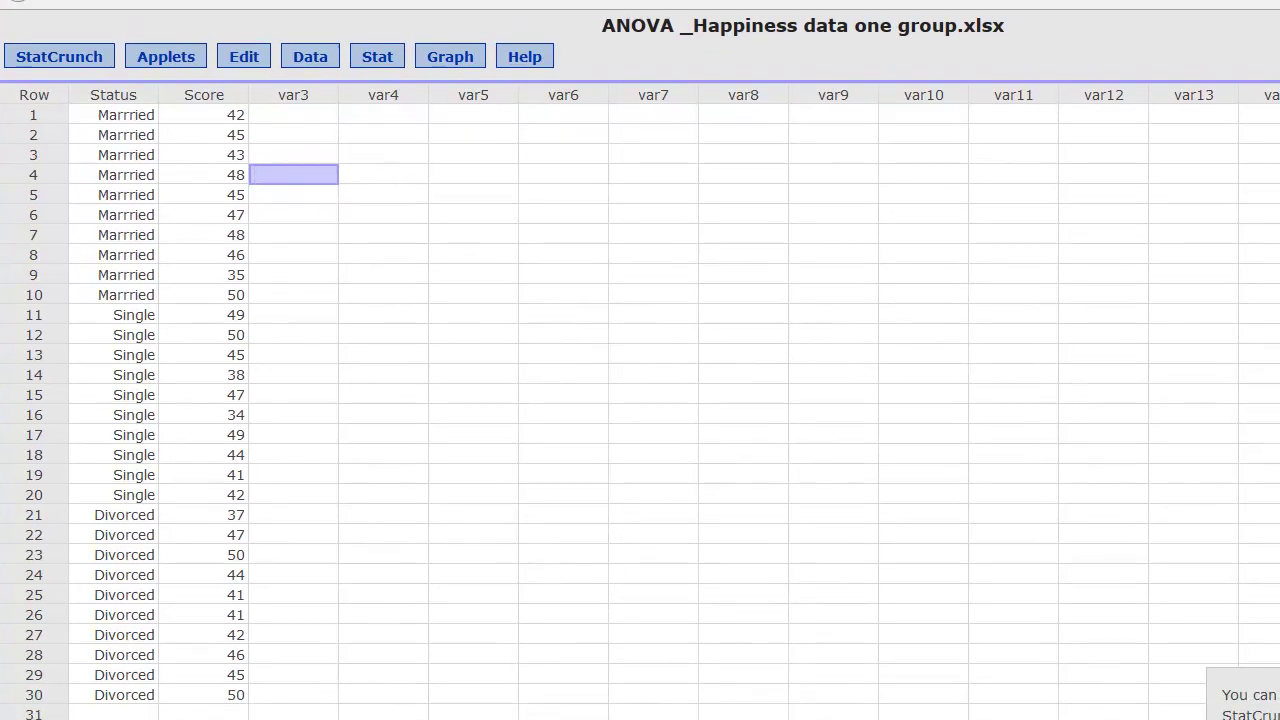
{"action": "left_click", "coordinate": [471, 124]}
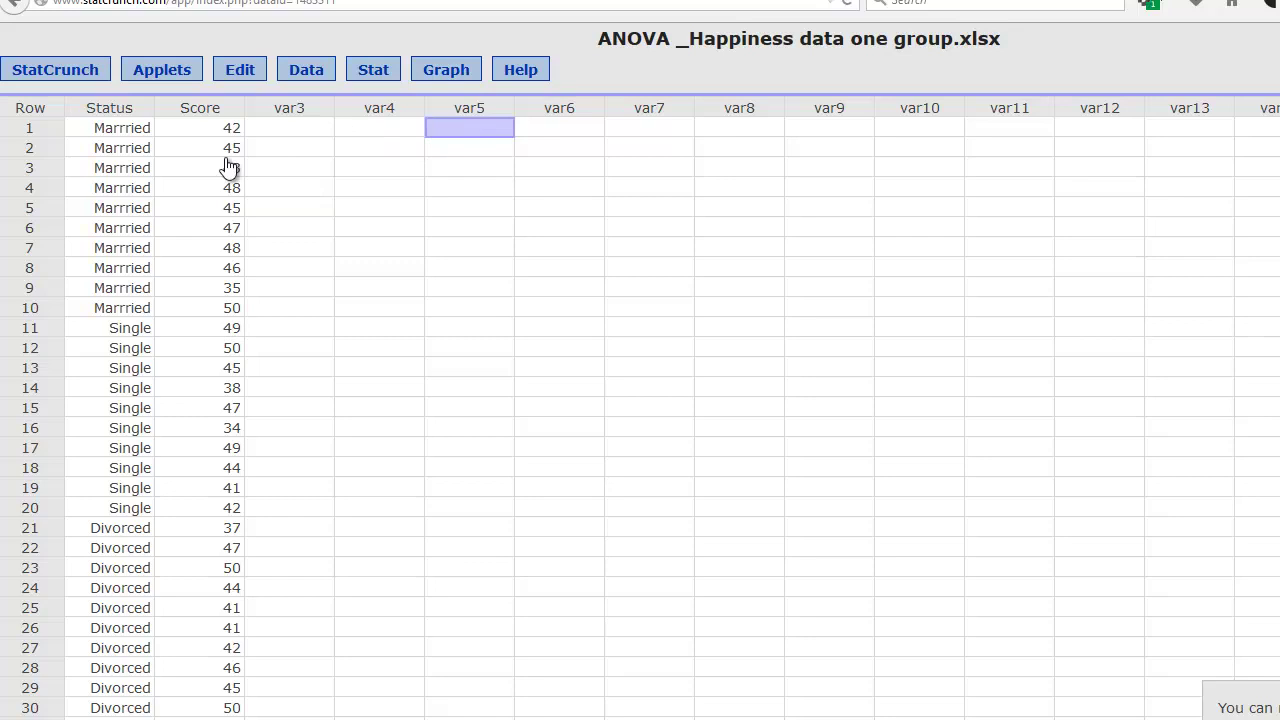
{"action": "left_click", "coordinate": [26, 132]}
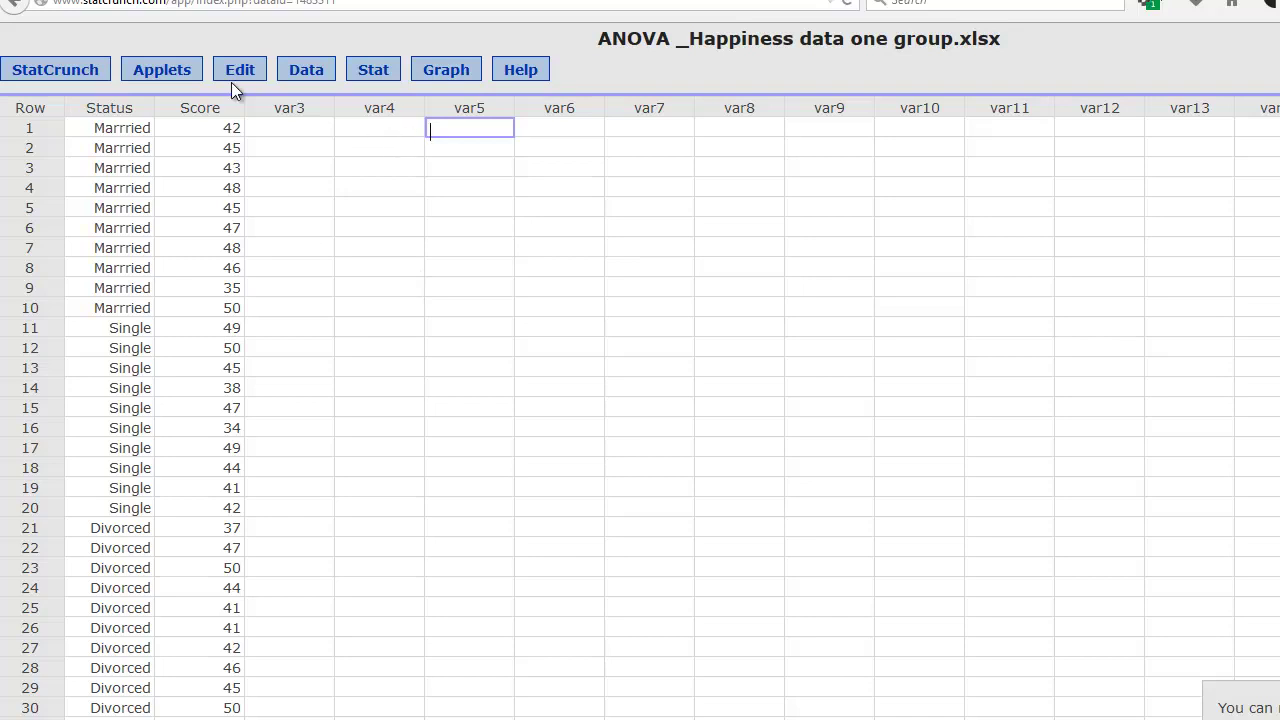
{"action": "left_click", "coordinate": [139, 108]}
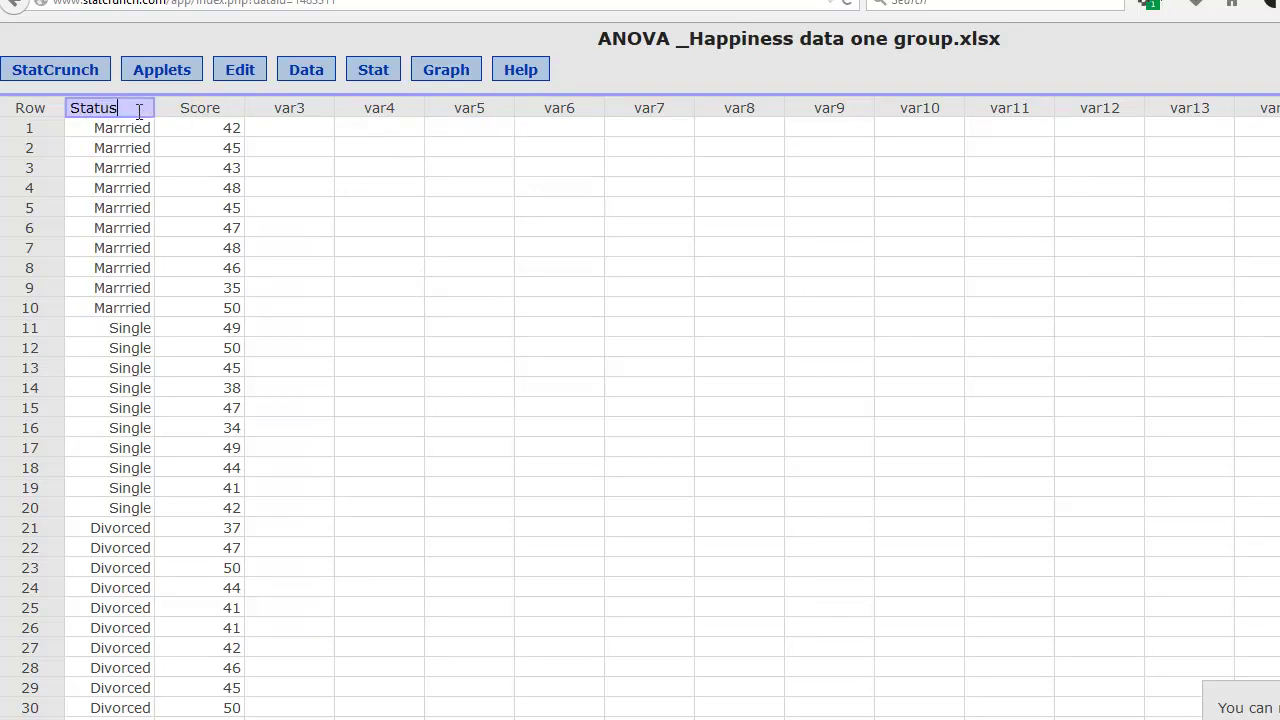
{"action": "left_click", "coordinate": [132, 128]}
{"action": "left_click", "coordinate": [298, 145]}
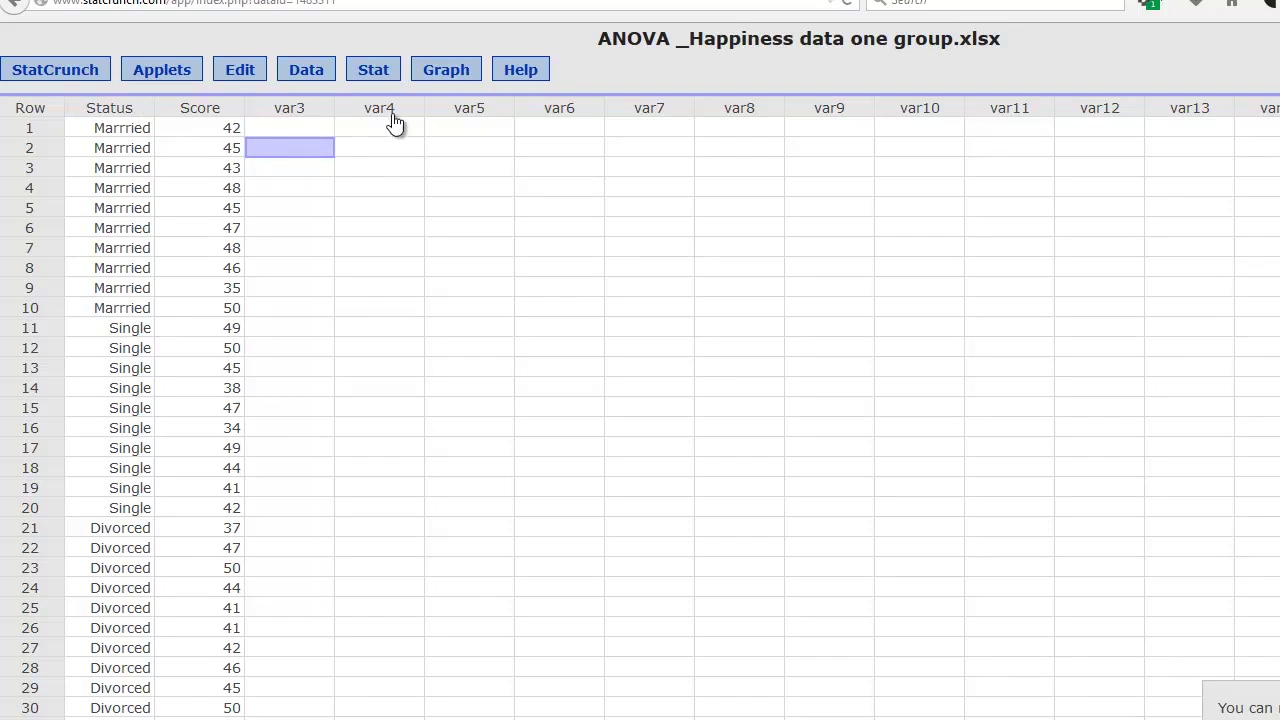
Step: Start a One Way ANOVA from Stat > ANOVA and move its dialog up and left
{"action": "left_click", "coordinate": [374, 72]}
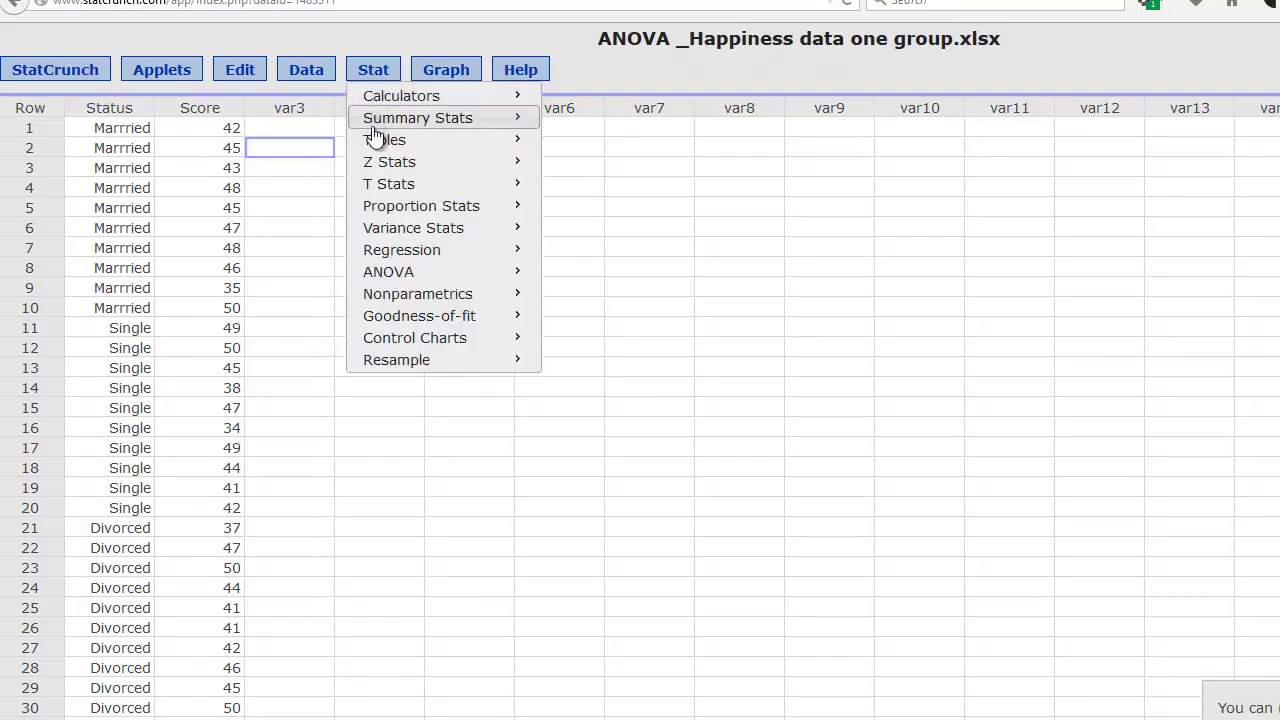
{"action": "mouse_move", "coordinate": [408, 278]}
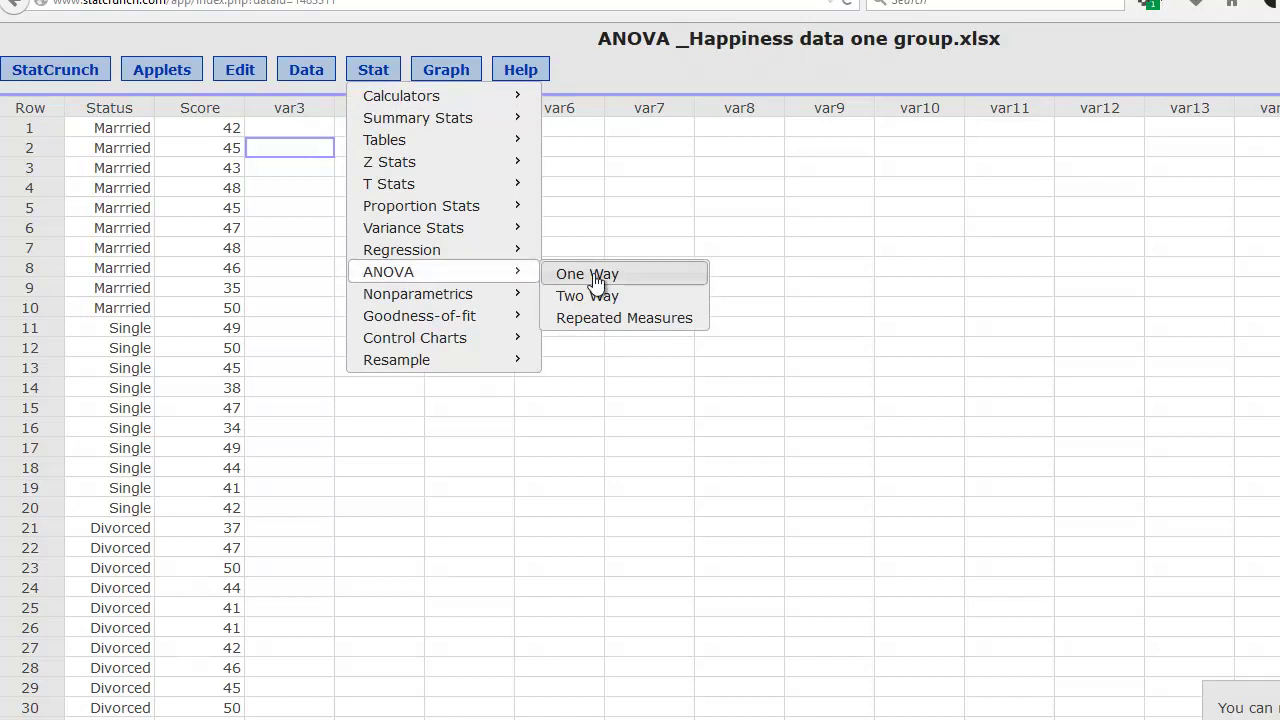
{"action": "left_click", "coordinate": [652, 274]}
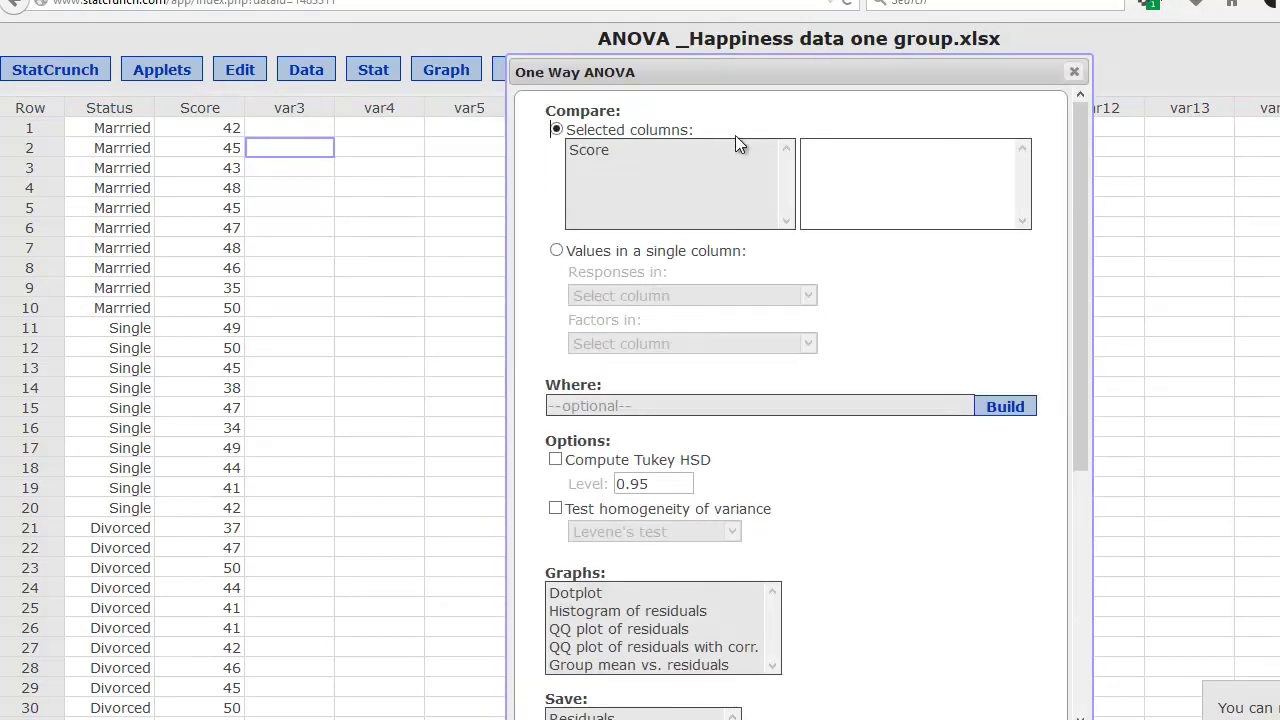
{"action": "left_click_drag", "start_coordinate": [740, 66], "coordinate": [338, 3]}
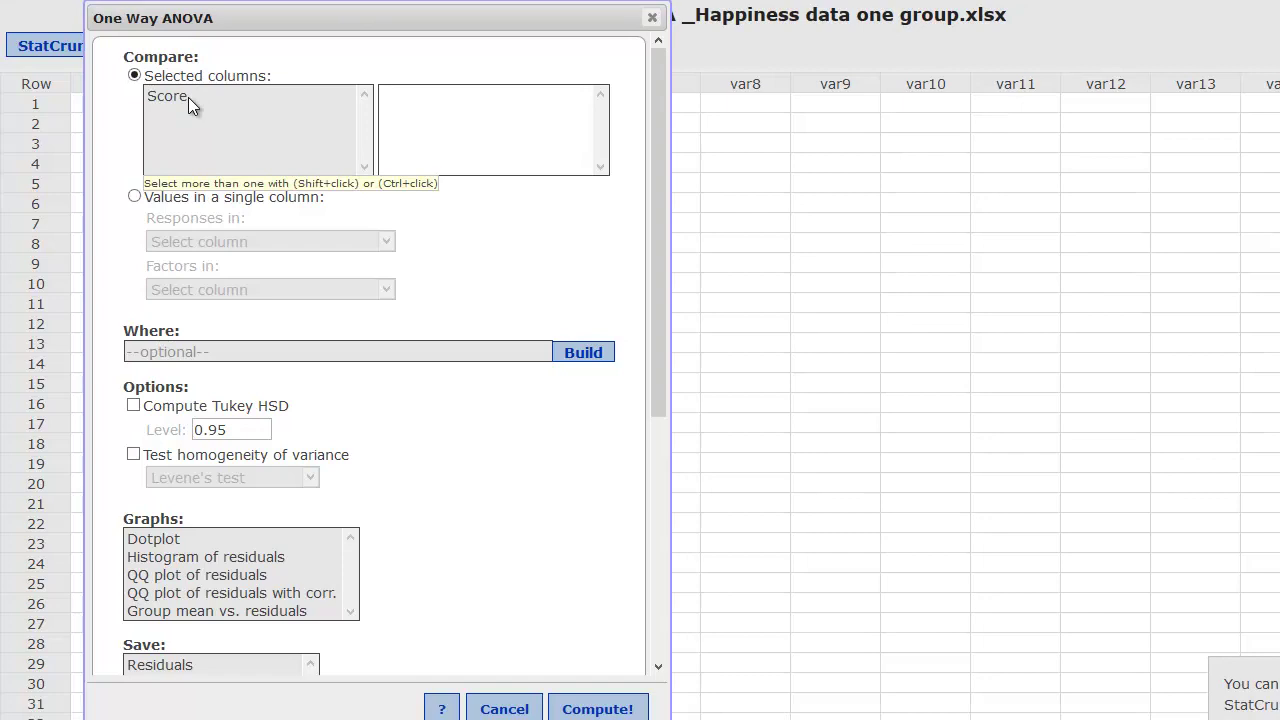
Step: Compare values in a single column, with Score as responses and Status as the factor
{"action": "left_click", "coordinate": [135, 197]}
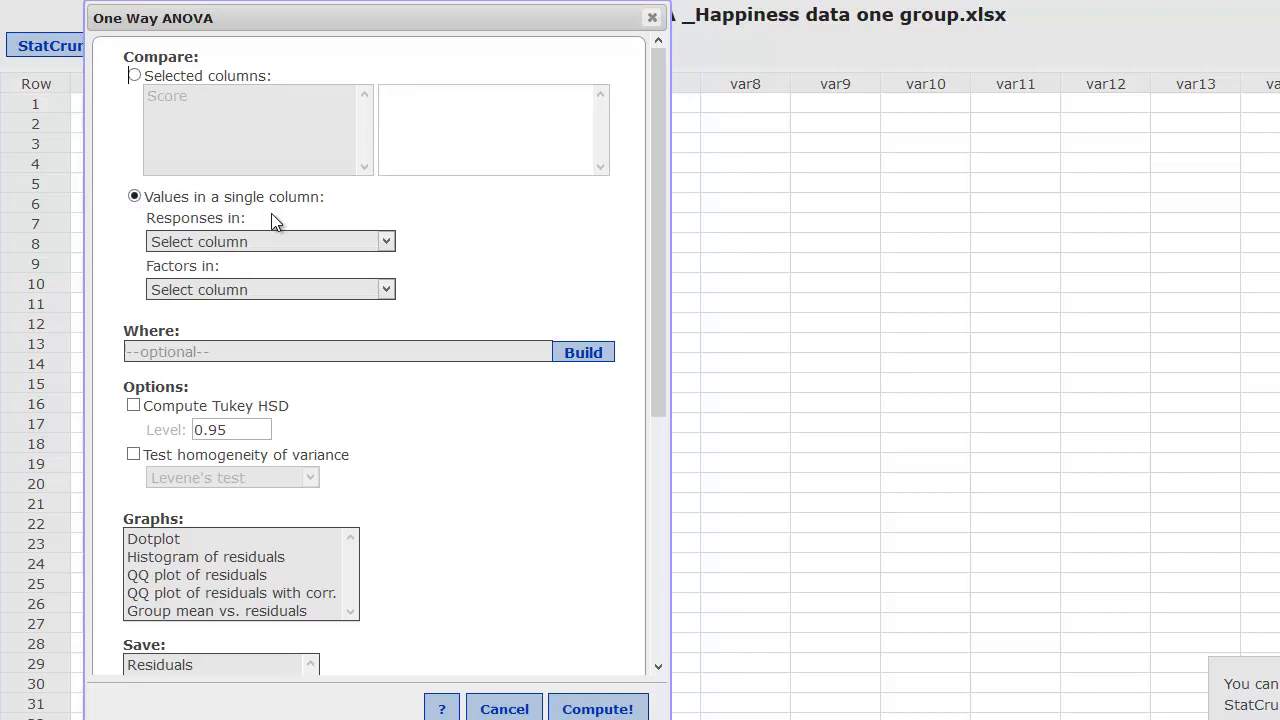
{"action": "left_click", "coordinate": [384, 244]}
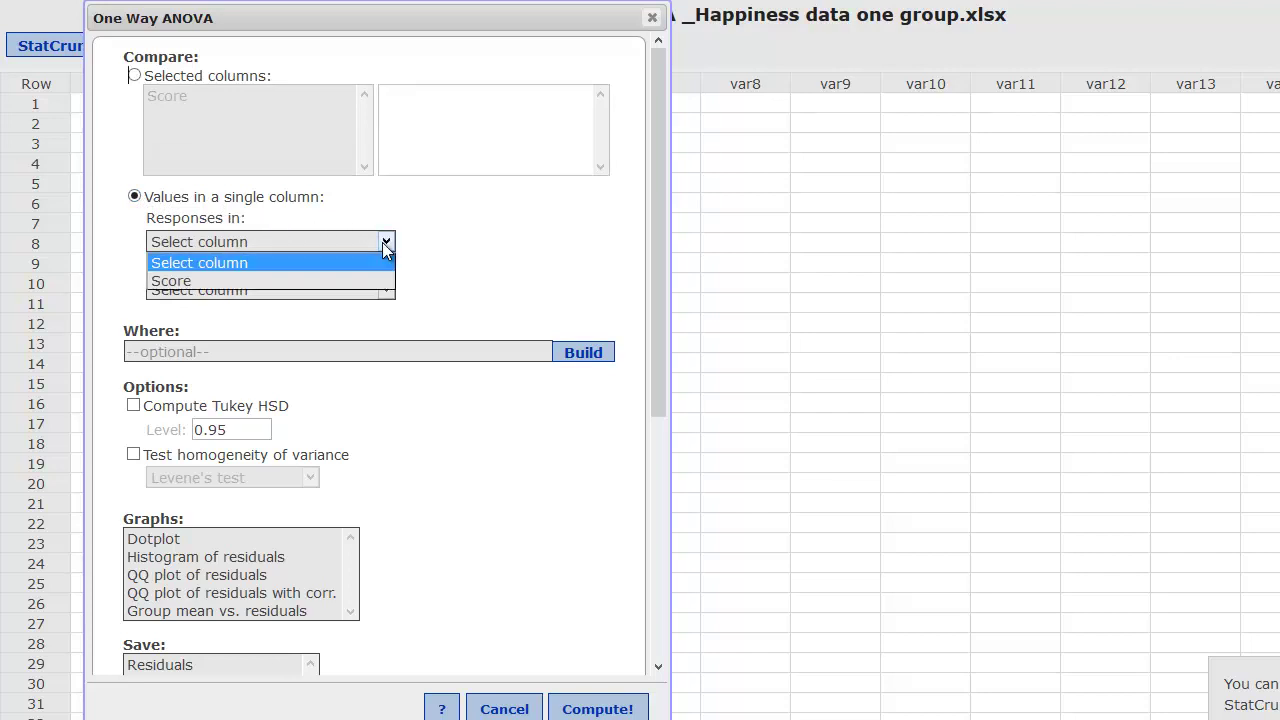
{"action": "left_click", "coordinate": [328, 281]}
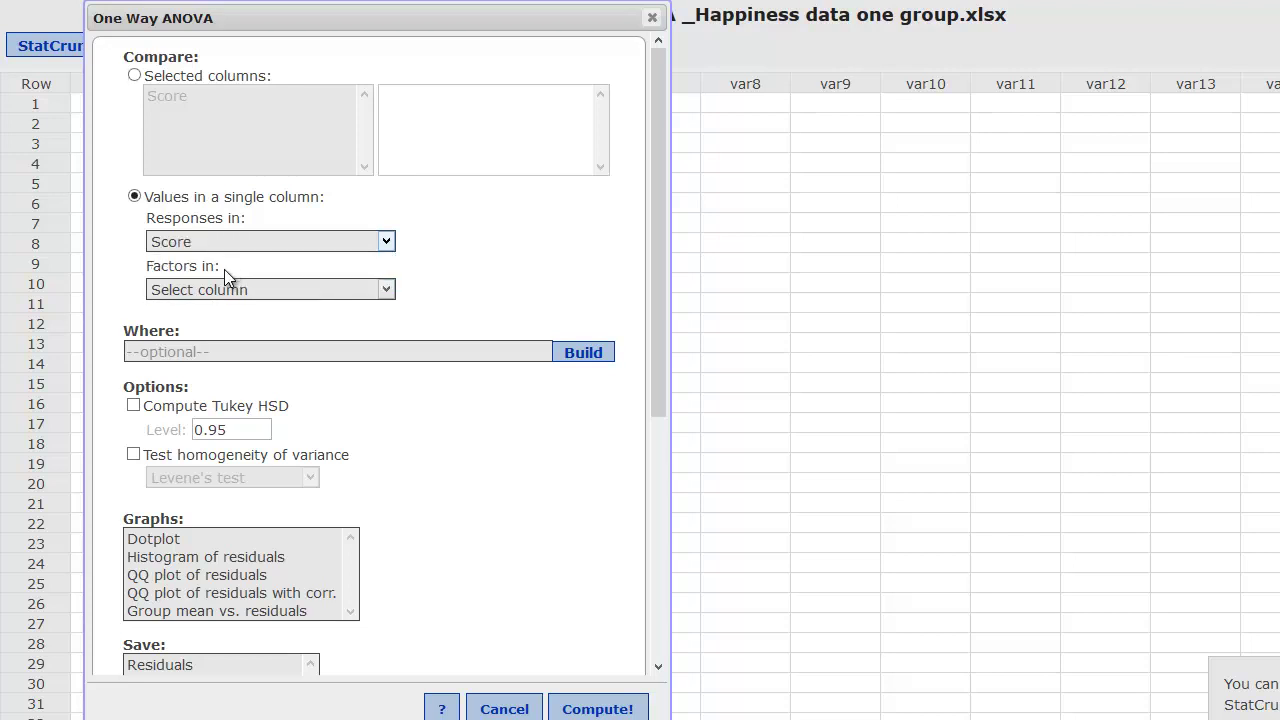
{"action": "left_click", "coordinate": [387, 292]}
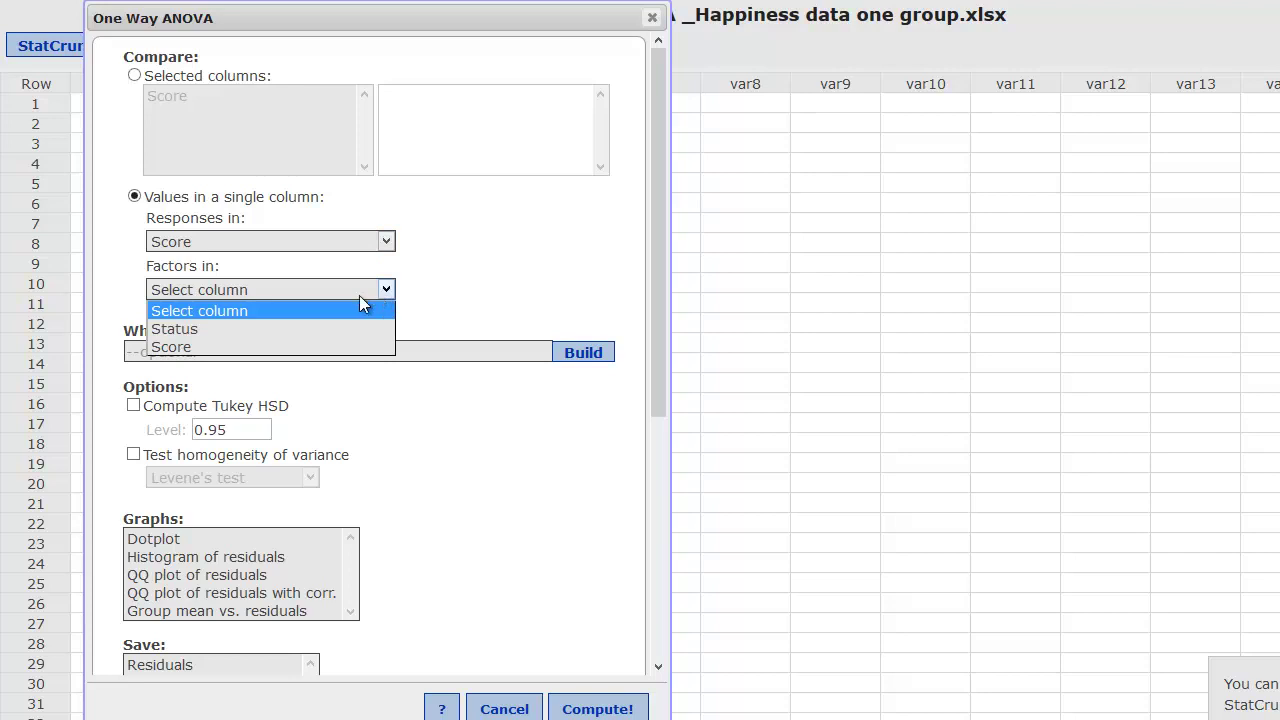
{"action": "left_click", "coordinate": [269, 331]}
{"action": "left_click_drag", "start_coordinate": [658, 302], "coordinate": [656, 563]}
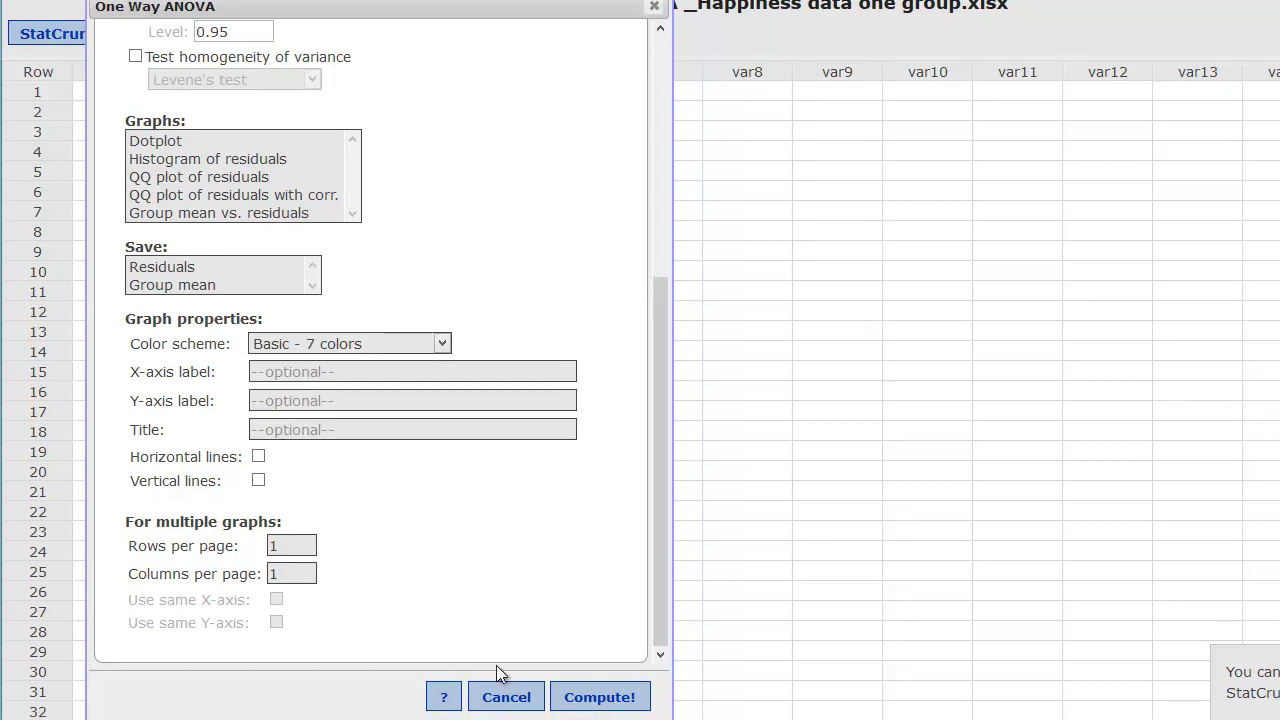
Step: Compute the ANOVA, center the results, and check the Divorced group's sample size of 10
{"action": "left_click", "coordinate": [596, 697]}
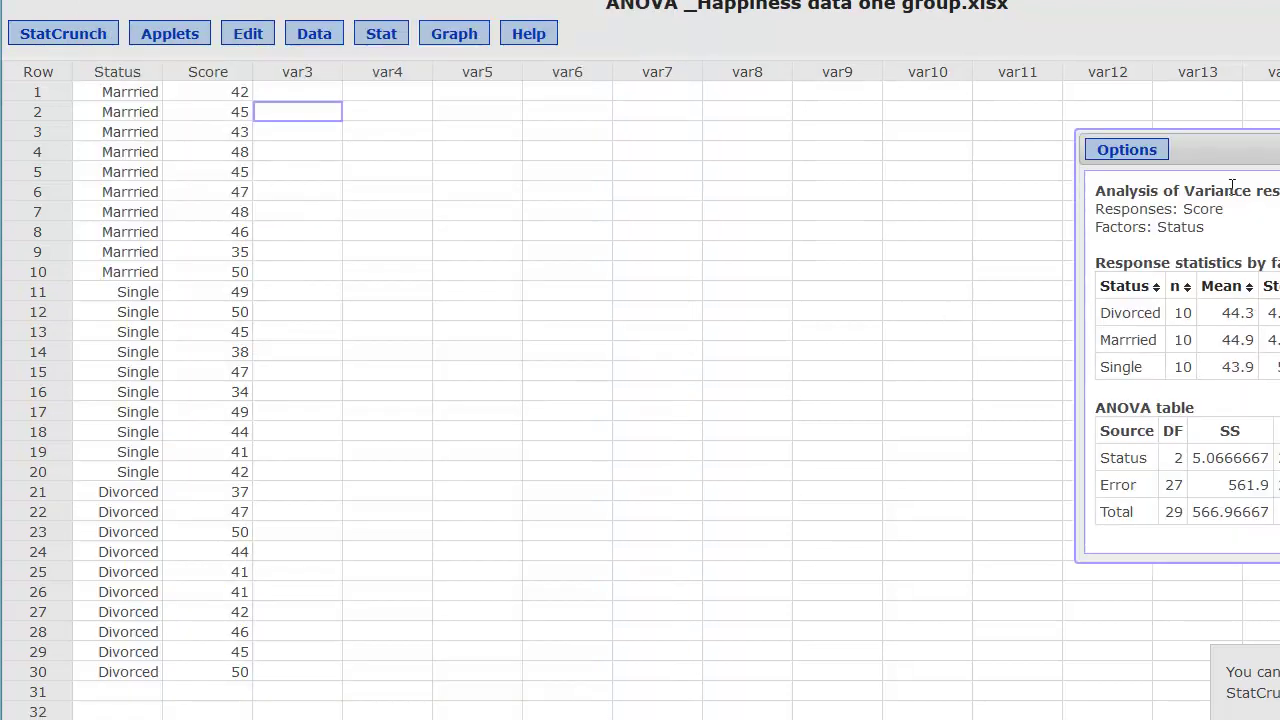
{"action": "left_click_drag", "start_coordinate": [1230, 185], "coordinate": [516, 162]}
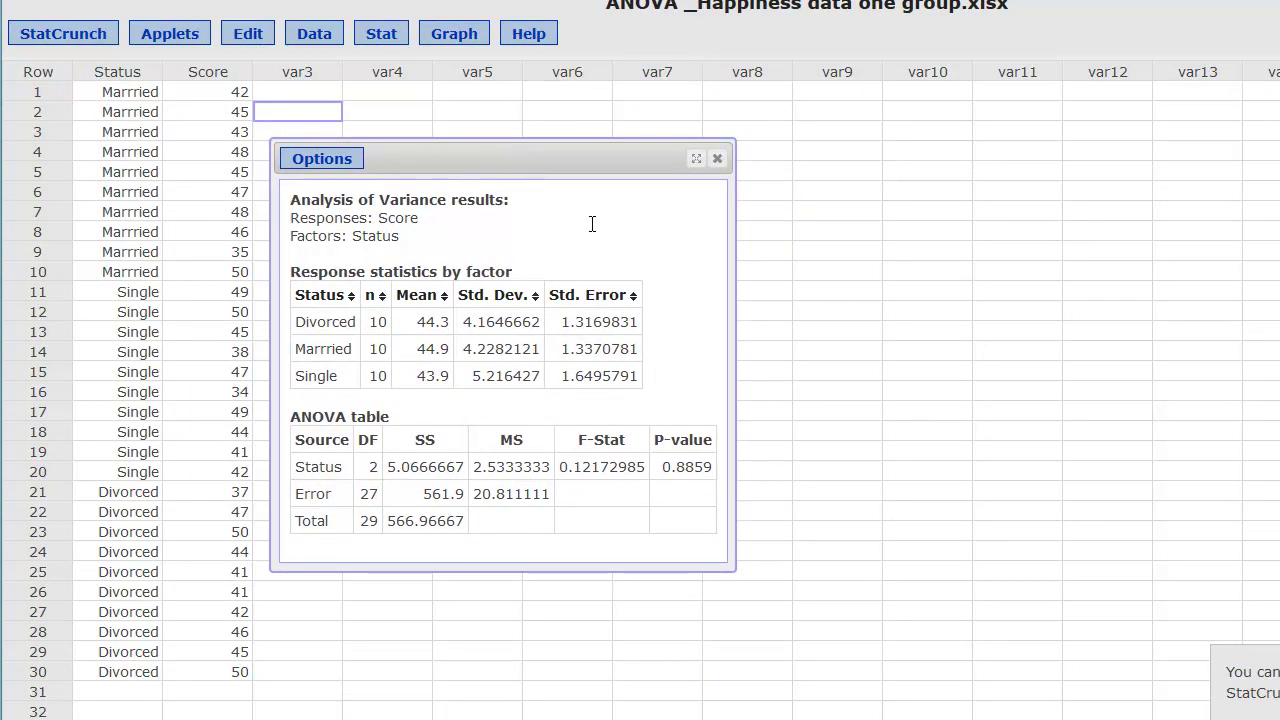
{"action": "left_click_drag", "start_coordinate": [368, 322], "coordinate": [390, 322]}
{"action": "left_click", "coordinate": [411, 320]}
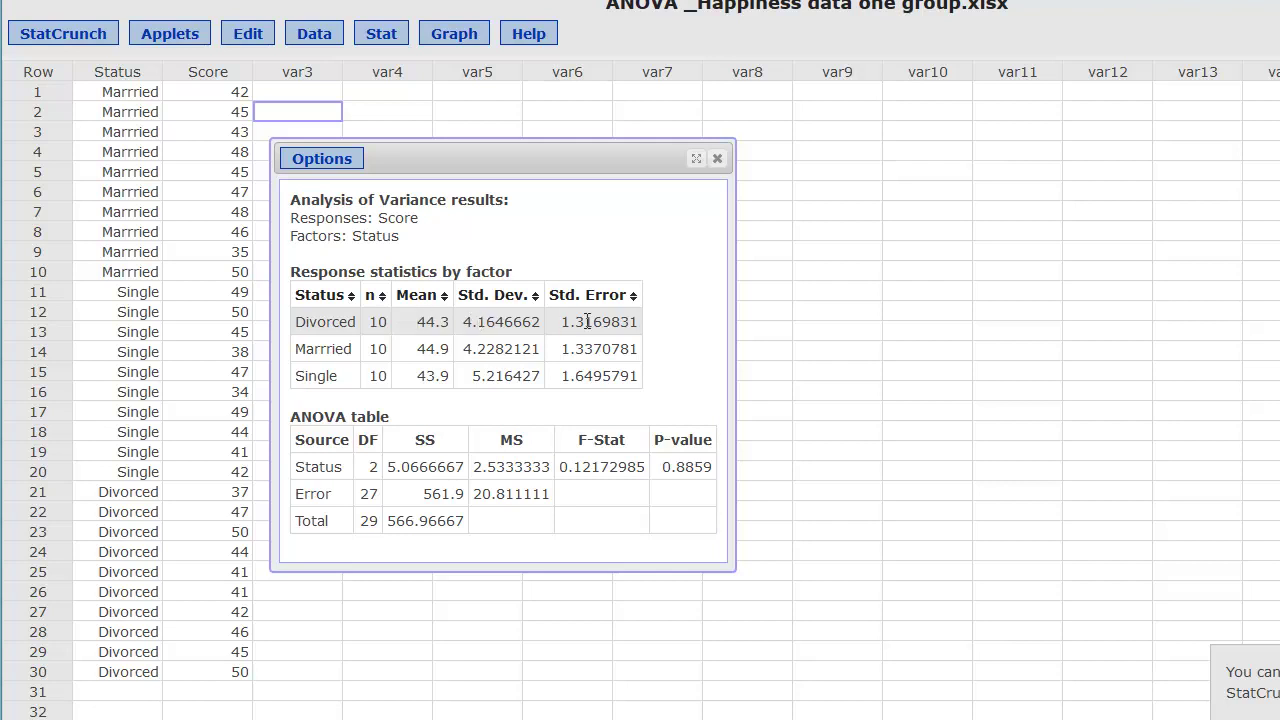
Step: Highlight DF 2 and 27, P-value 0.8859 and F-Stat 0.12172985, then move the results upper left
{"action": "double_click", "coordinate": [373, 467]}
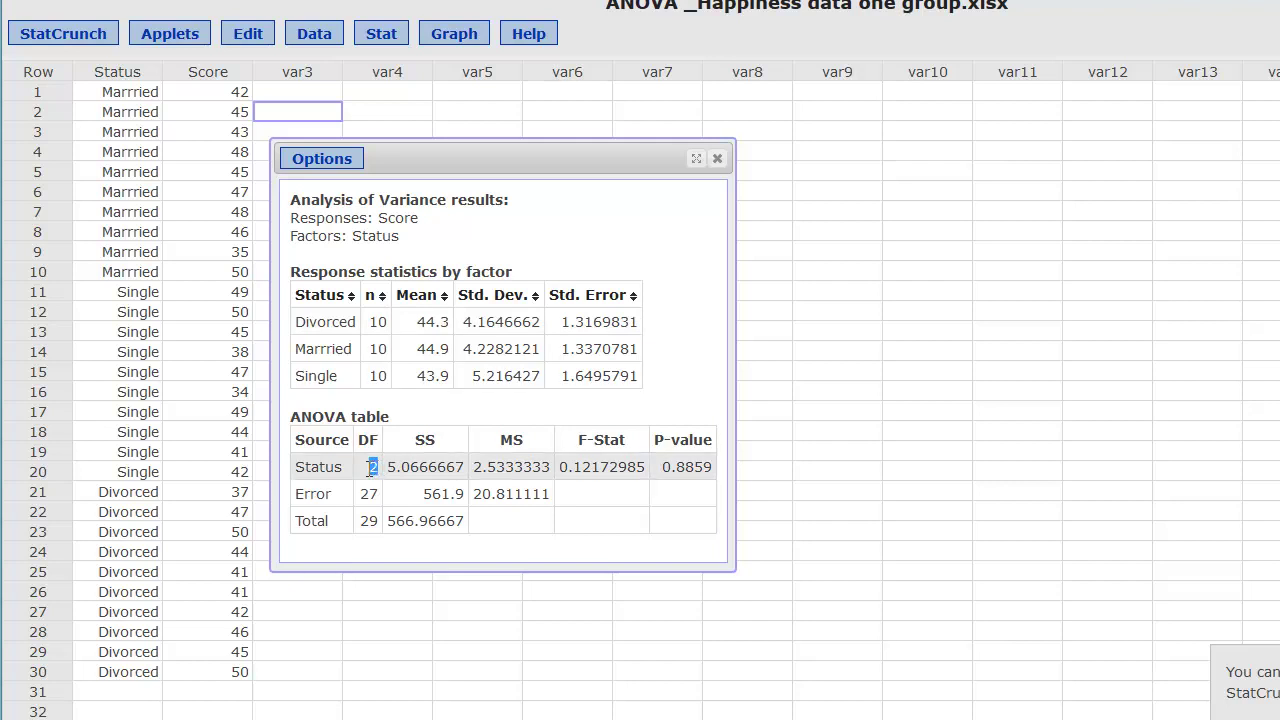
{"action": "left_click_drag", "start_coordinate": [356, 493], "coordinate": [381, 493]}
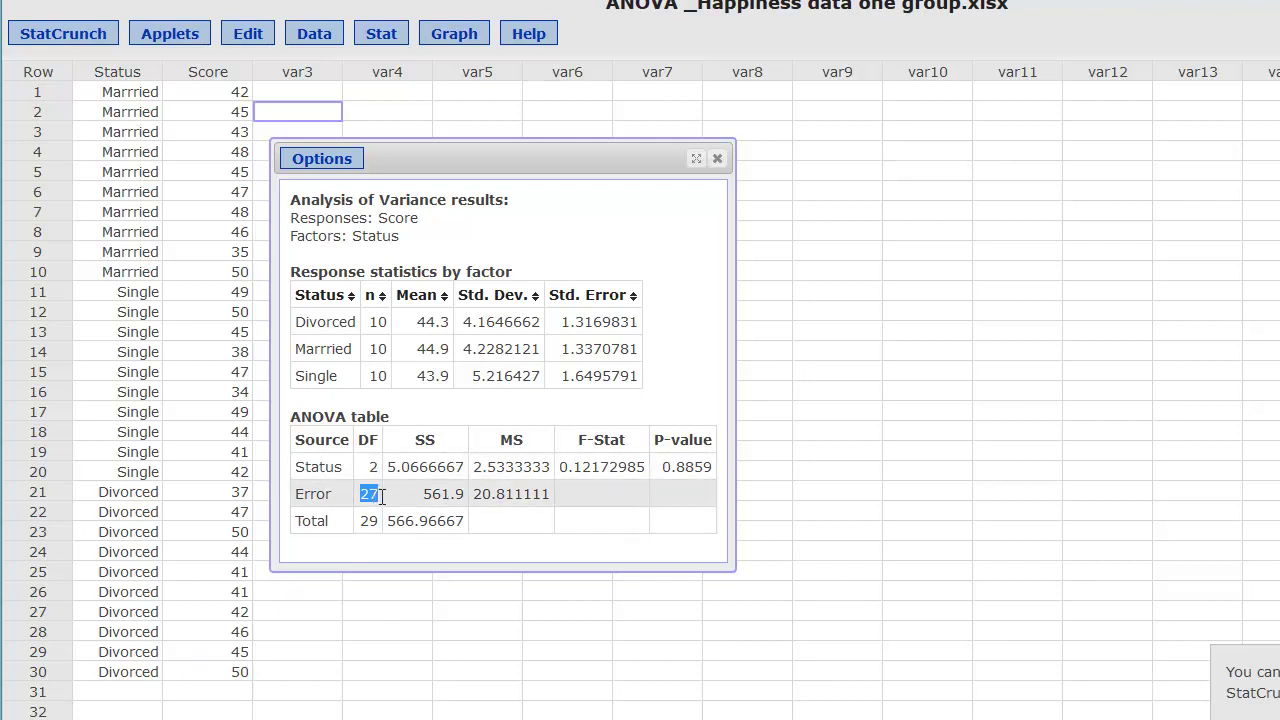
{"action": "left_click_drag", "start_coordinate": [559, 467], "coordinate": [716, 465]}
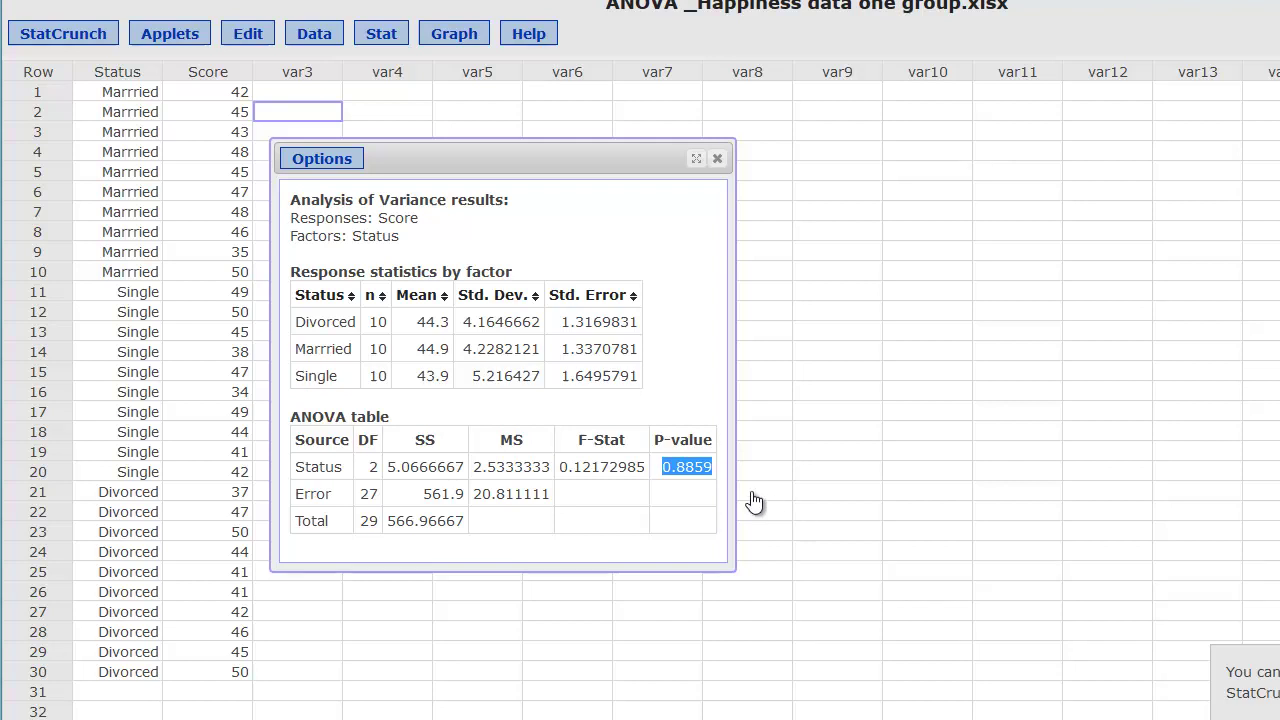
{"action": "left_click", "coordinate": [694, 467]}
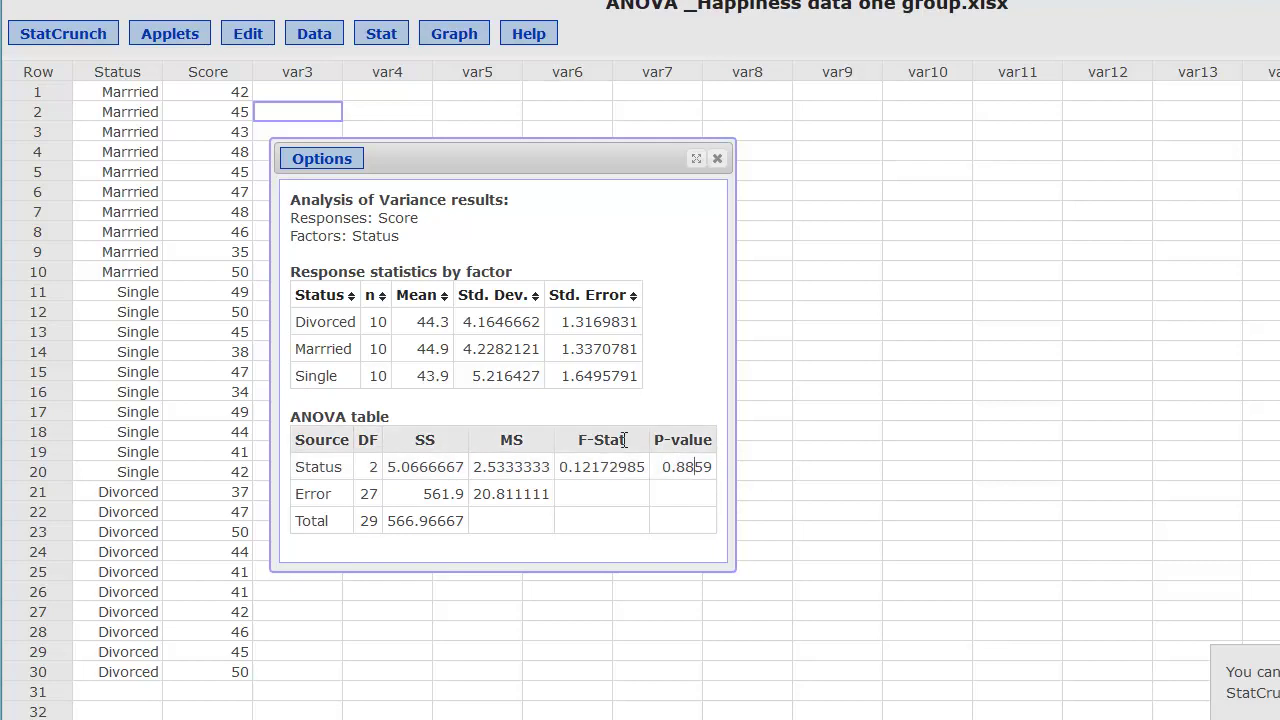
{"action": "left_click_drag", "start_coordinate": [559, 467], "coordinate": [647, 467]}
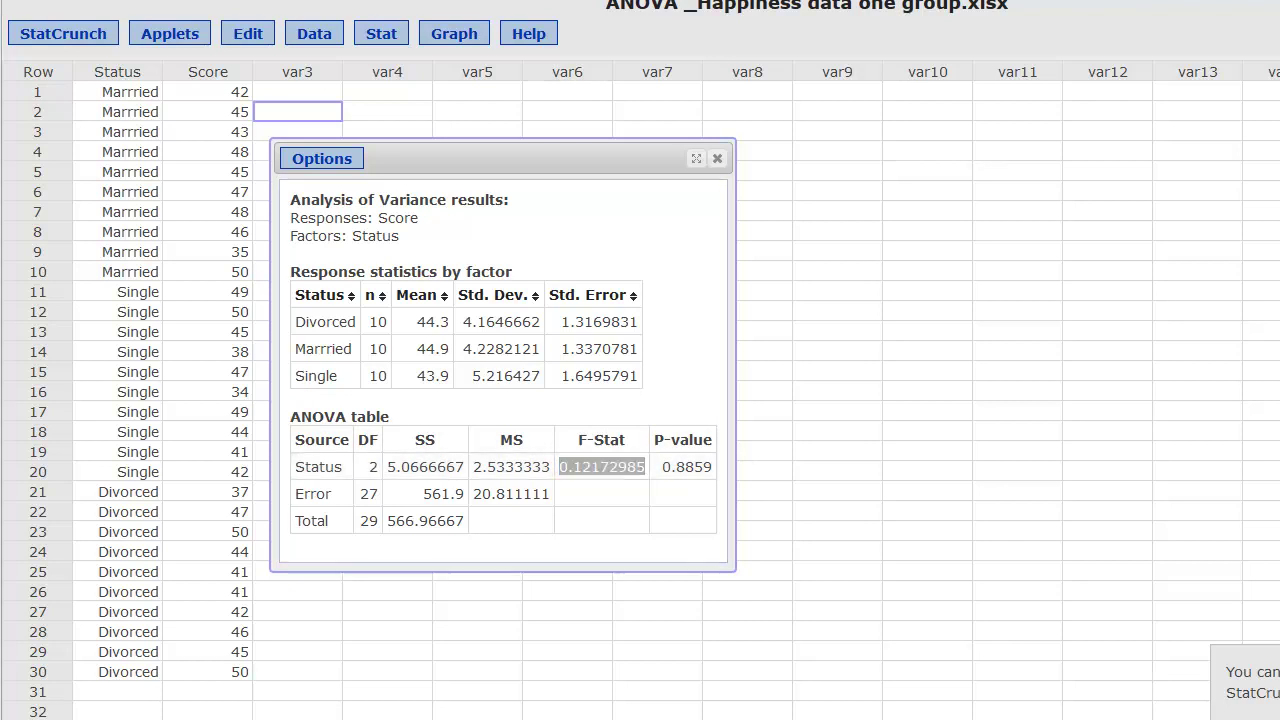
{"action": "left_click_drag", "start_coordinate": [574, 160], "coordinate": [312, 34]}
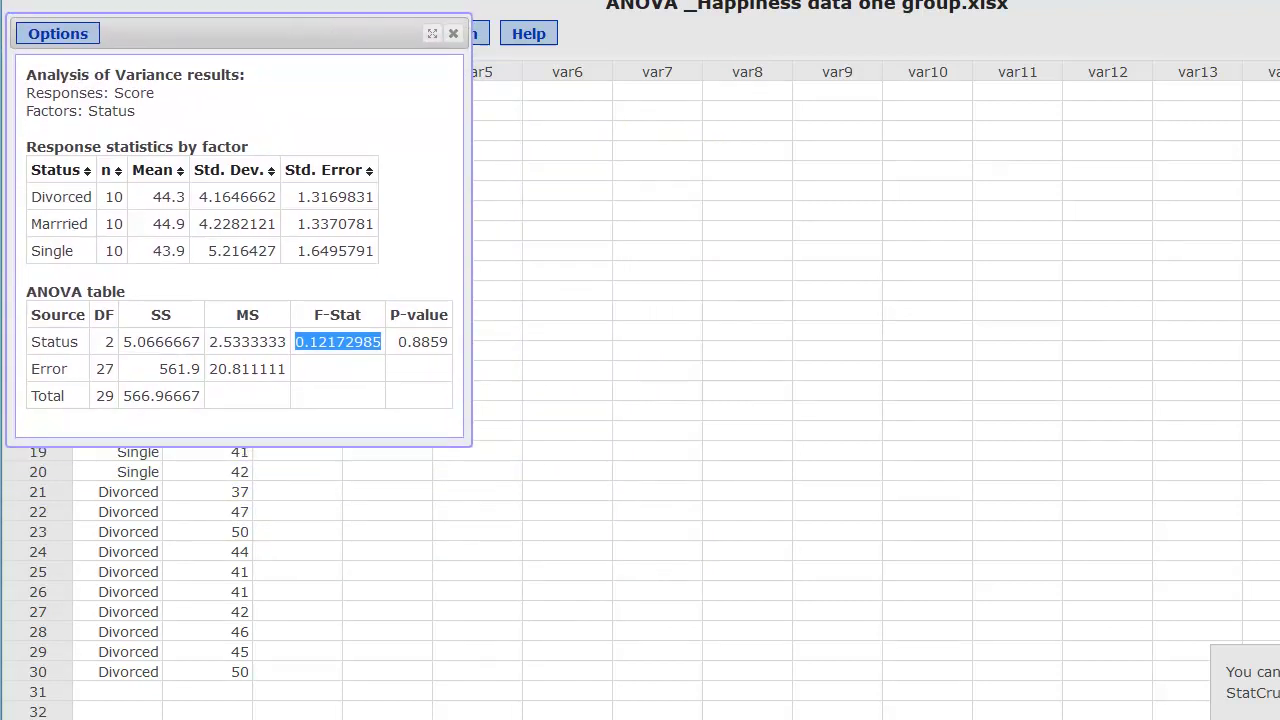
Step: Show the Word α = .05 F critical-value table beside the results, scrolled to rows 27–30
{"action": "key", "text": "alt+Tab"}
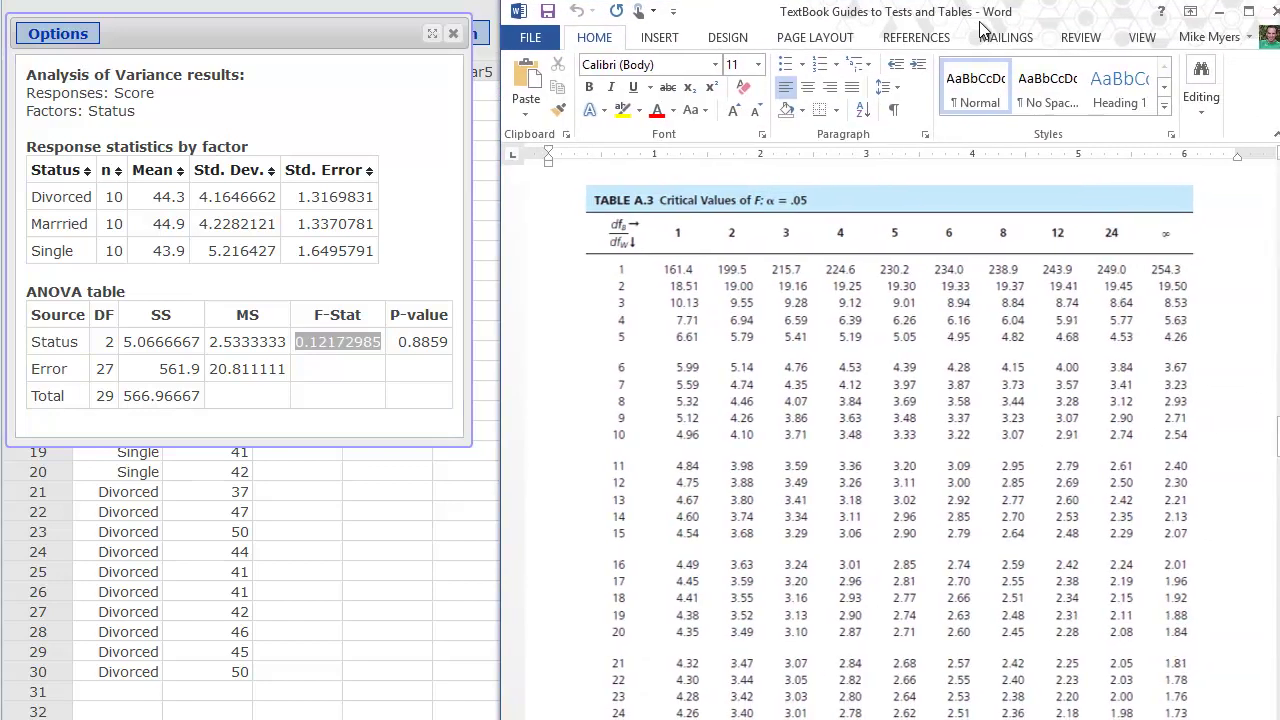
{"action": "scroll", "coordinate": [888, 400], "scroll_direction": "down", "scroll_amount": 2}
{"action": "left_click_drag", "start_coordinate": [920, 2], "coordinate": [920, 0]}
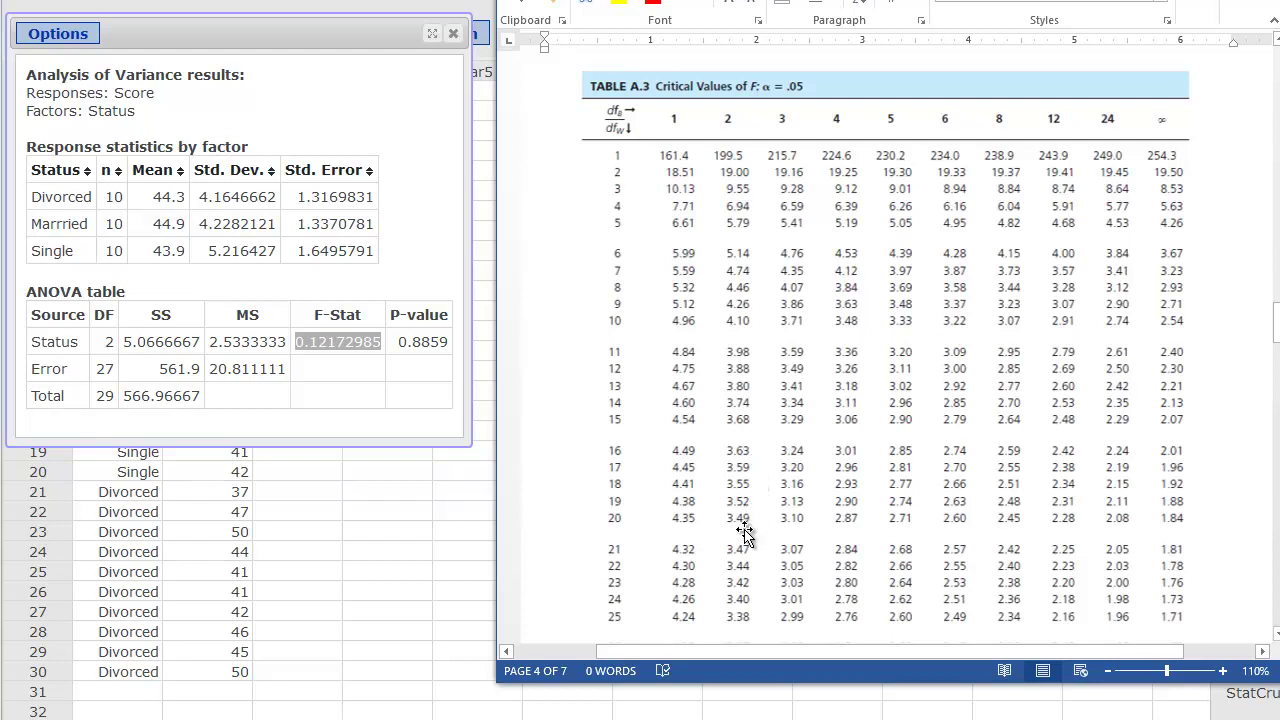
{"action": "scroll", "coordinate": [742, 532], "scroll_direction": "down", "scroll_amount": 3}
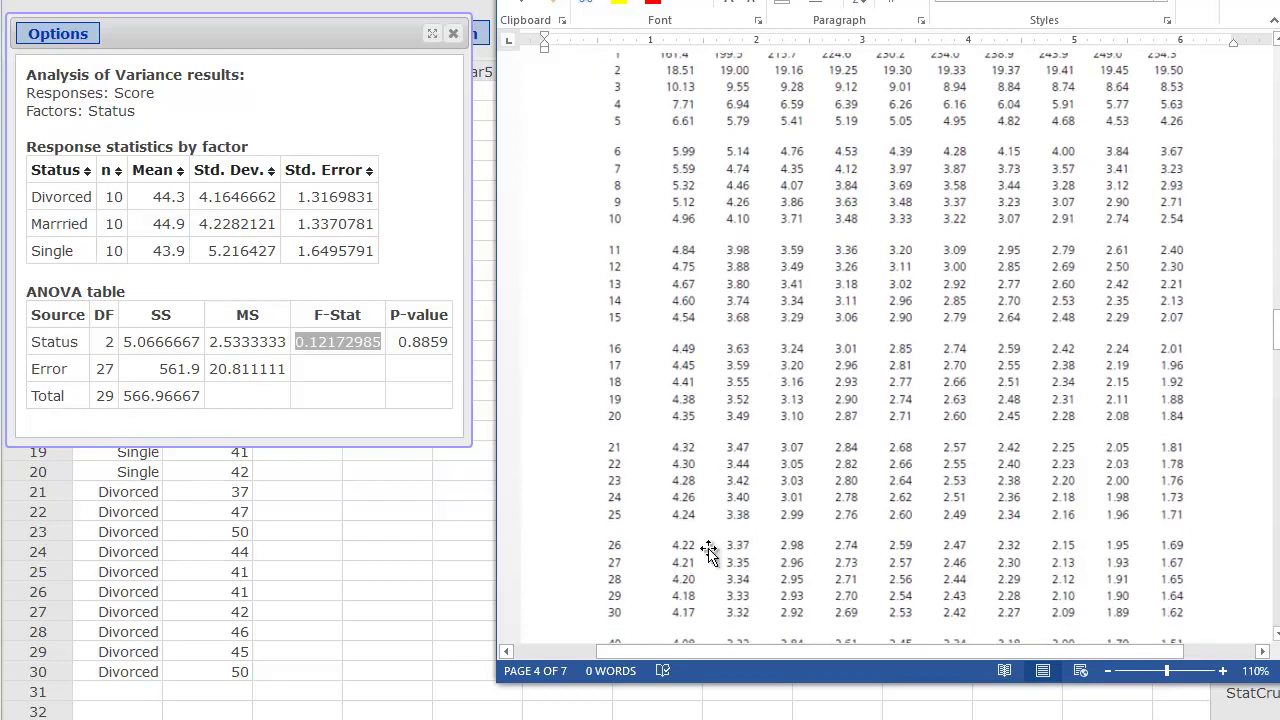
{"action": "scroll", "coordinate": [706, 535], "scroll_direction": "up", "scroll_amount": 3}
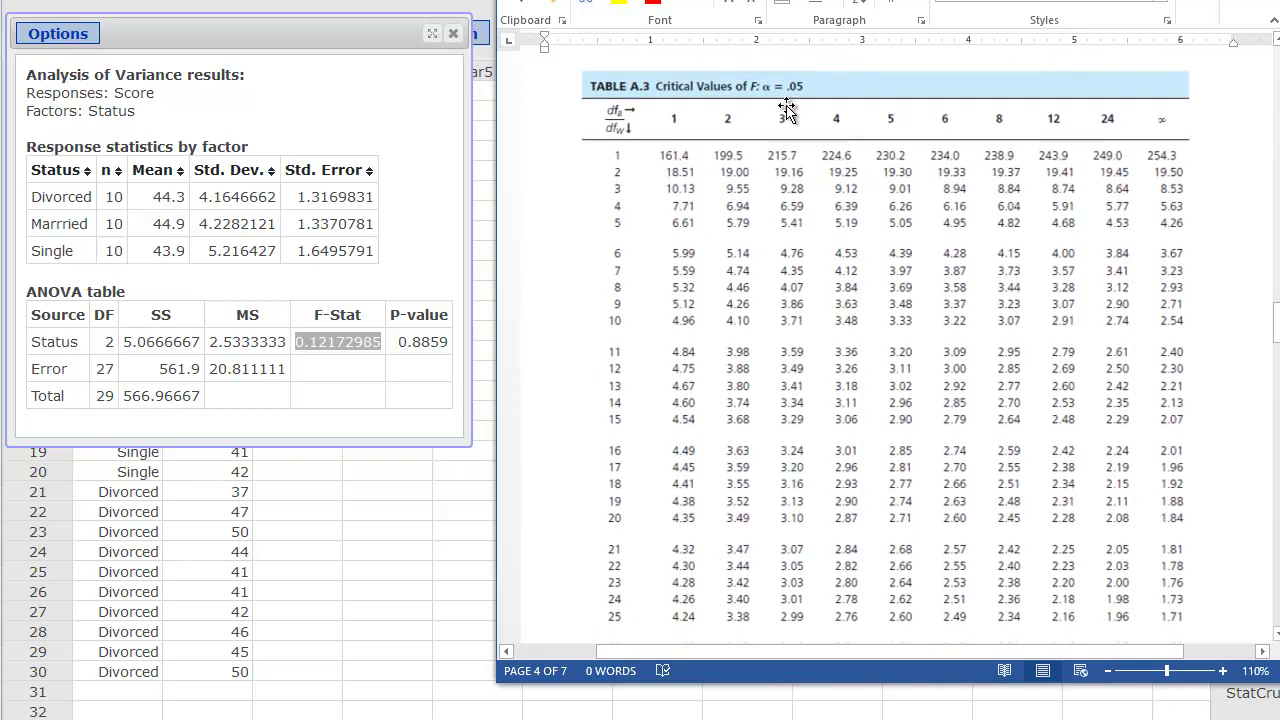
{"action": "scroll", "coordinate": [765, 290], "scroll_direction": "down", "scroll_amount": 3}
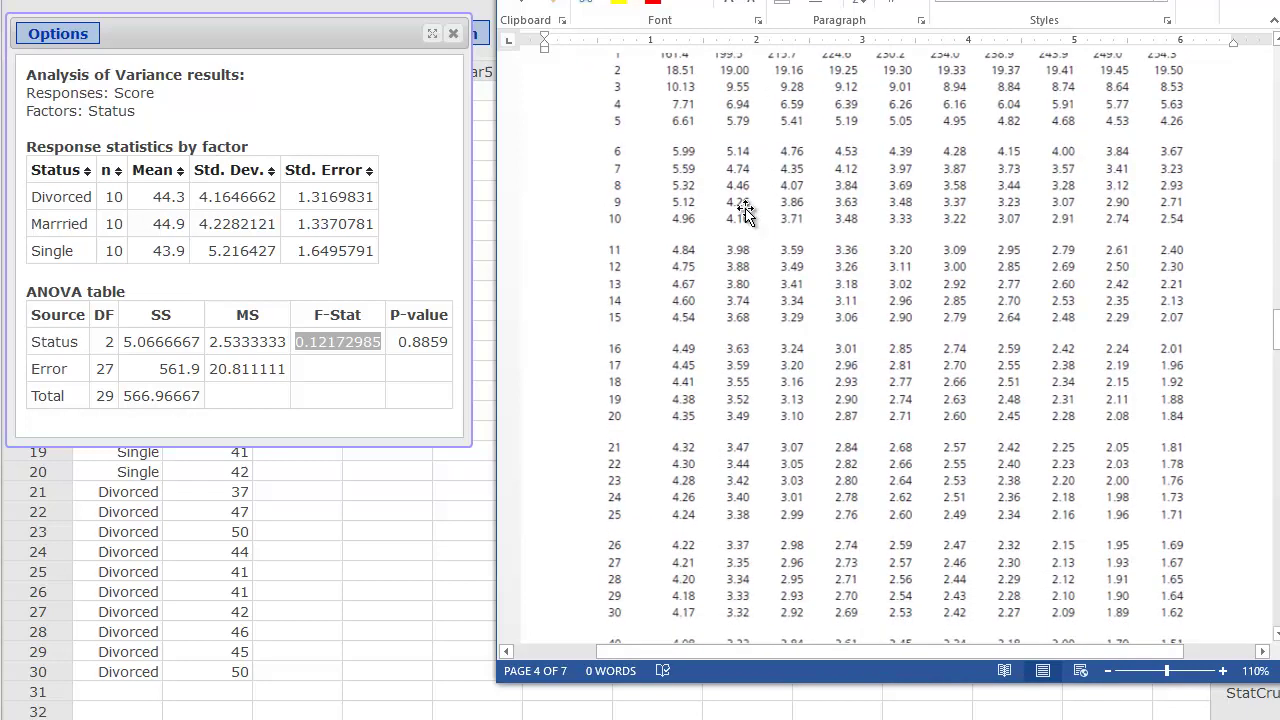
{"action": "scroll", "coordinate": [740, 230], "scroll_direction": "up", "scroll_amount": 3}
{"action": "scroll", "coordinate": [725, 390], "scroll_direction": "down", "scroll_amount": 3}
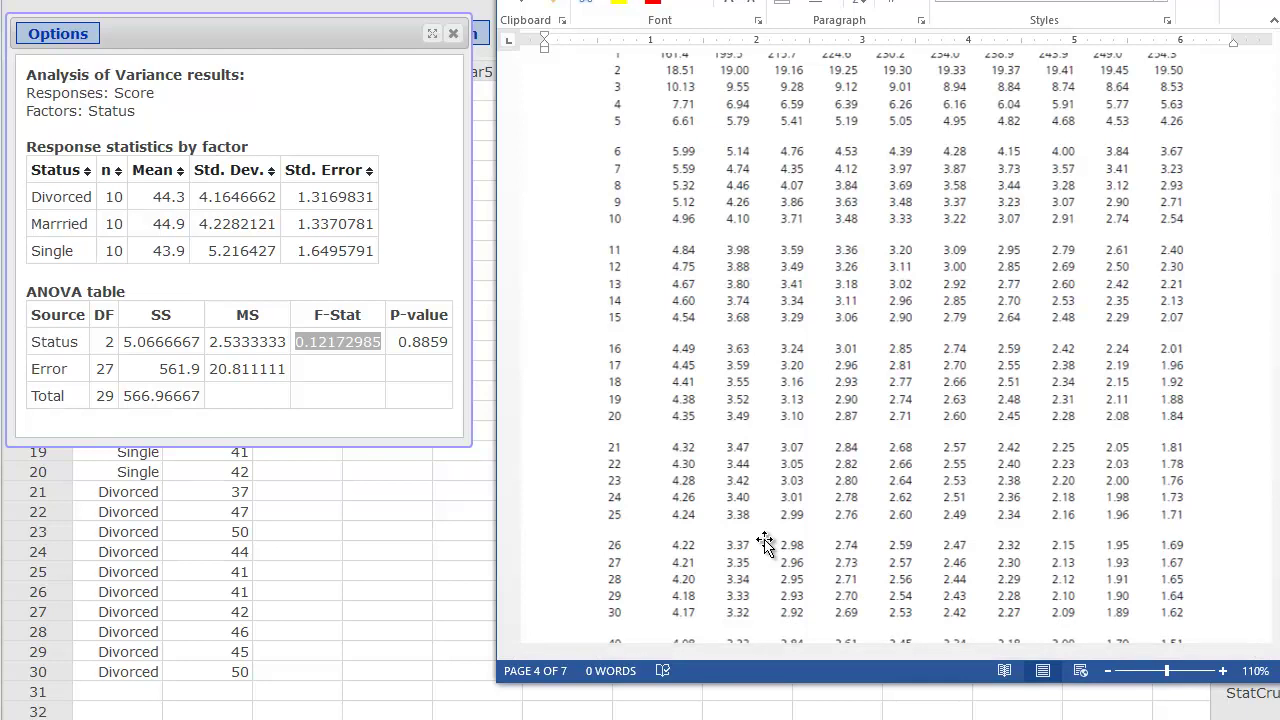
Step: Select and copy the entire StatCrunch ANOVA output, then show the 'ANOVA example…happiness!' slide beside it
{"action": "left_click", "coordinate": [29, 74]}
{"action": "left_click_drag", "start_coordinate": [29, 74], "coordinate": [398, 393]}
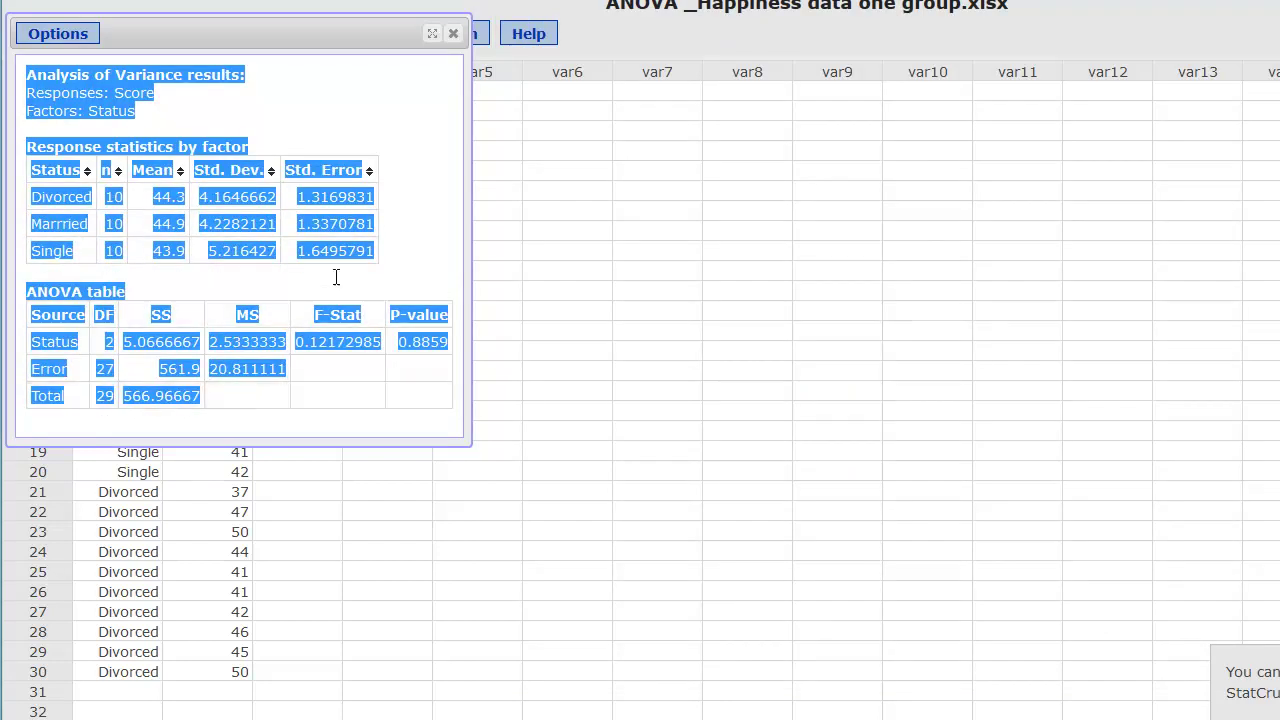
{"action": "right_click", "coordinate": [325, 224]}
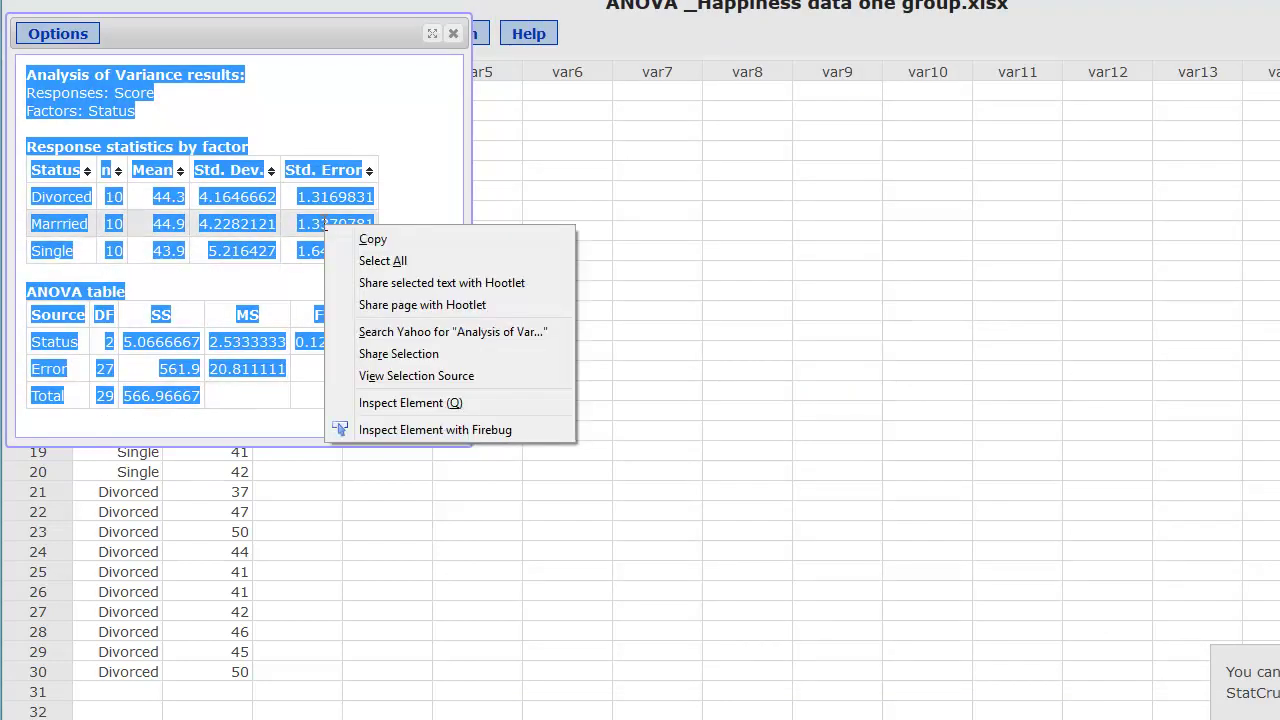
{"action": "left_click", "coordinate": [373, 240]}
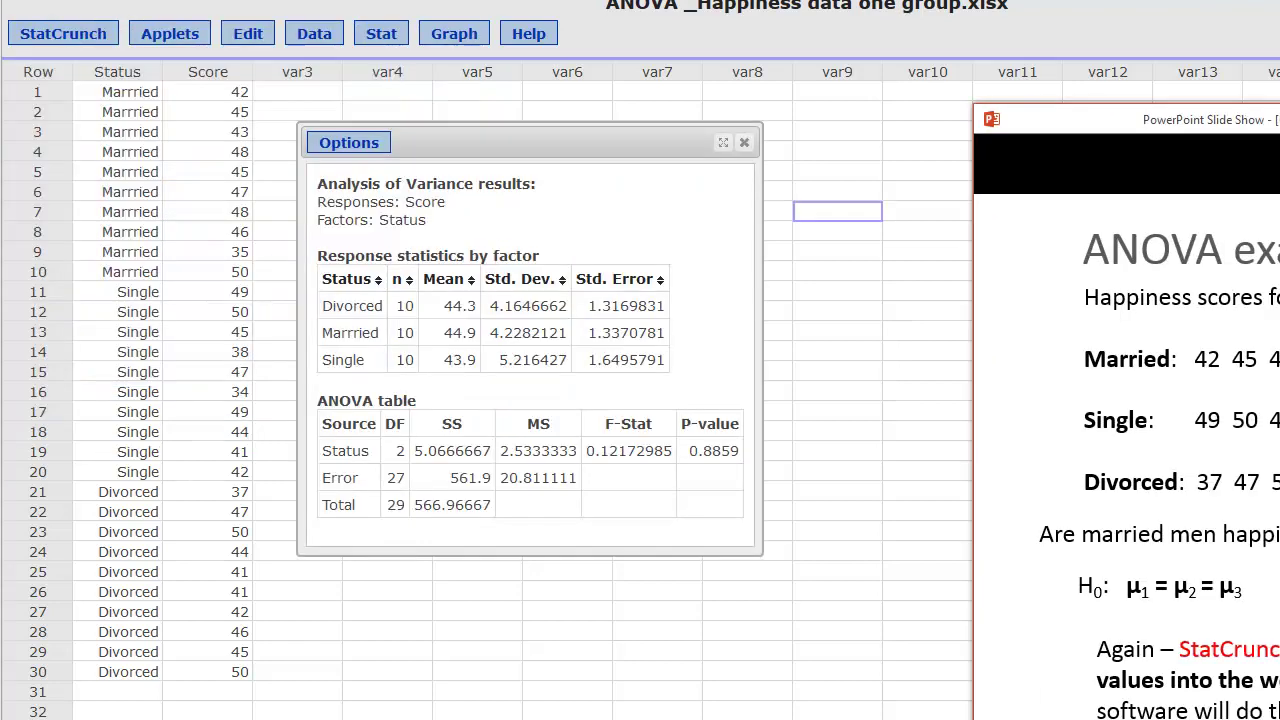
{"action": "left_click_drag", "start_coordinate": [1208, 94], "coordinate": [1145, 35]}
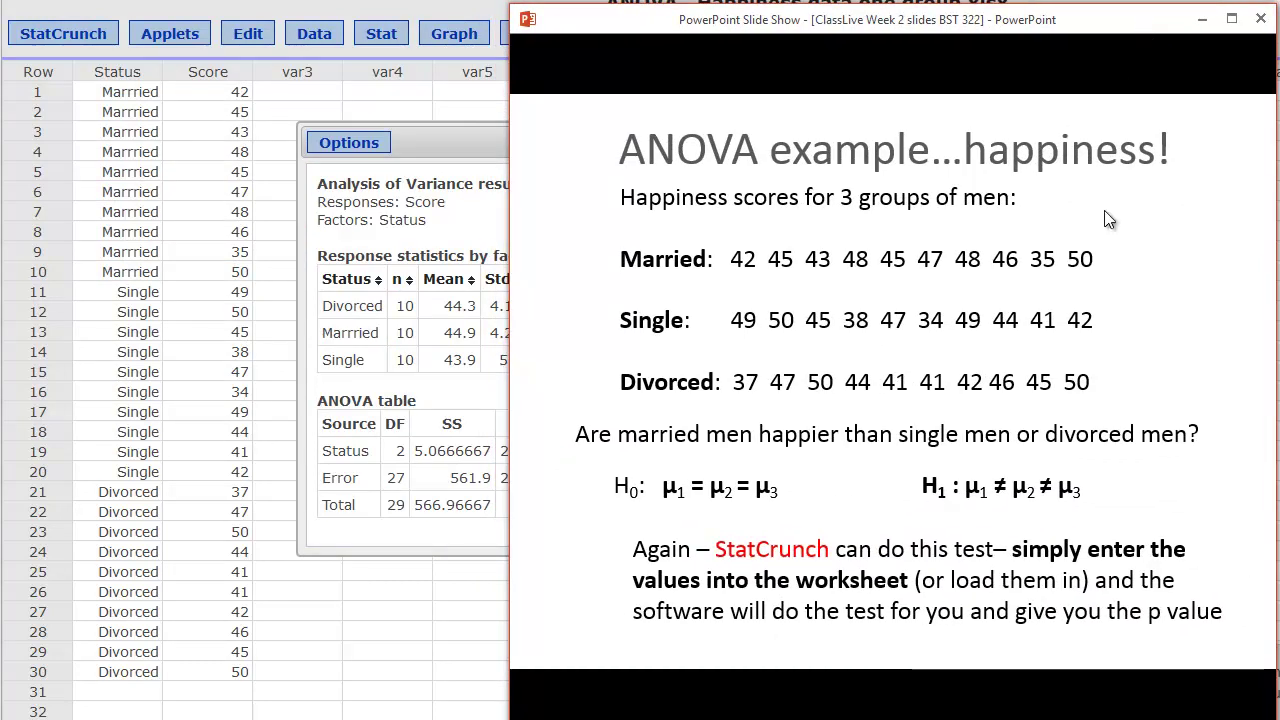